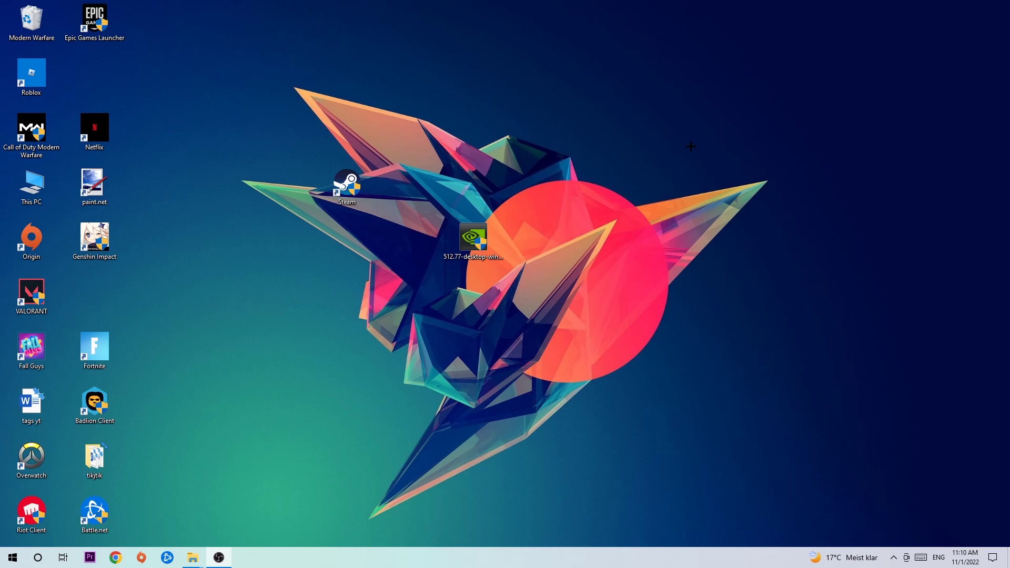
Review processes in full-screen Task Manager by CPU and GPU usage, leaving OBS Studio running.
{"action": "right_click", "coordinate": [439, 564]}
{"action": "left_click", "coordinate": [446, 515]}
{"action": "left_click", "coordinate": [347, 36]}
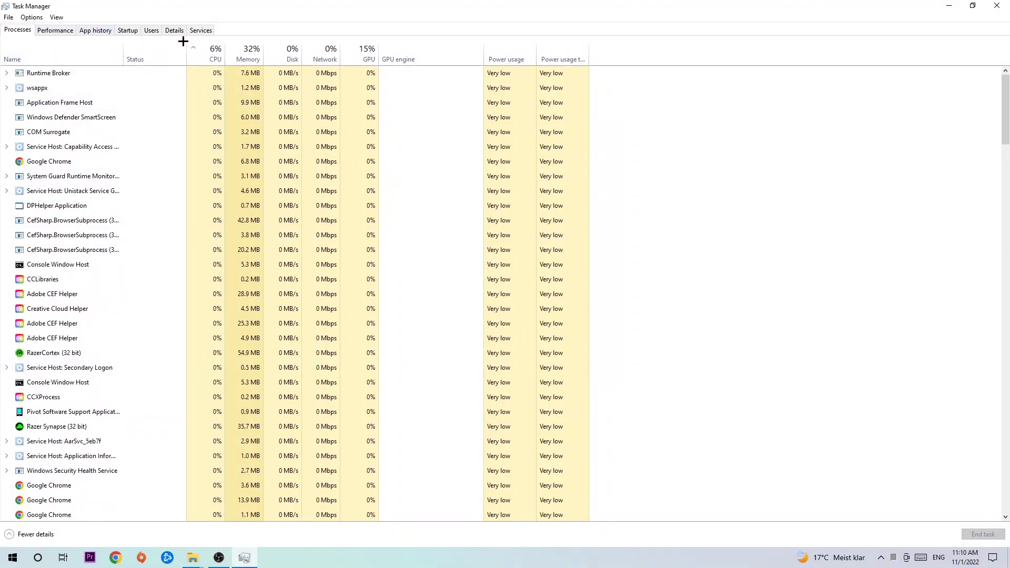
{"action": "left_click", "coordinate": [216, 49]}
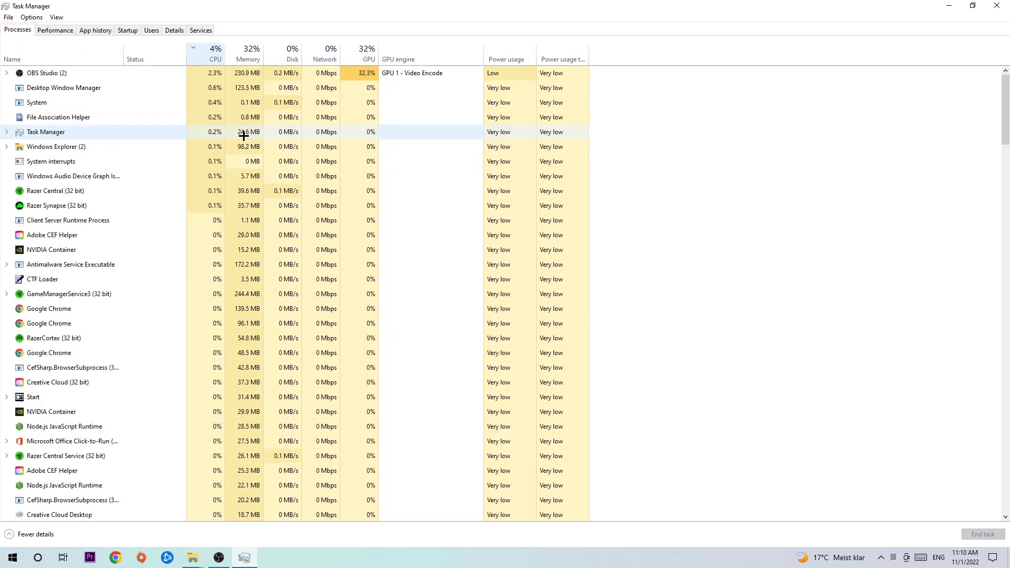
{"action": "left_click", "coordinate": [362, 52]}
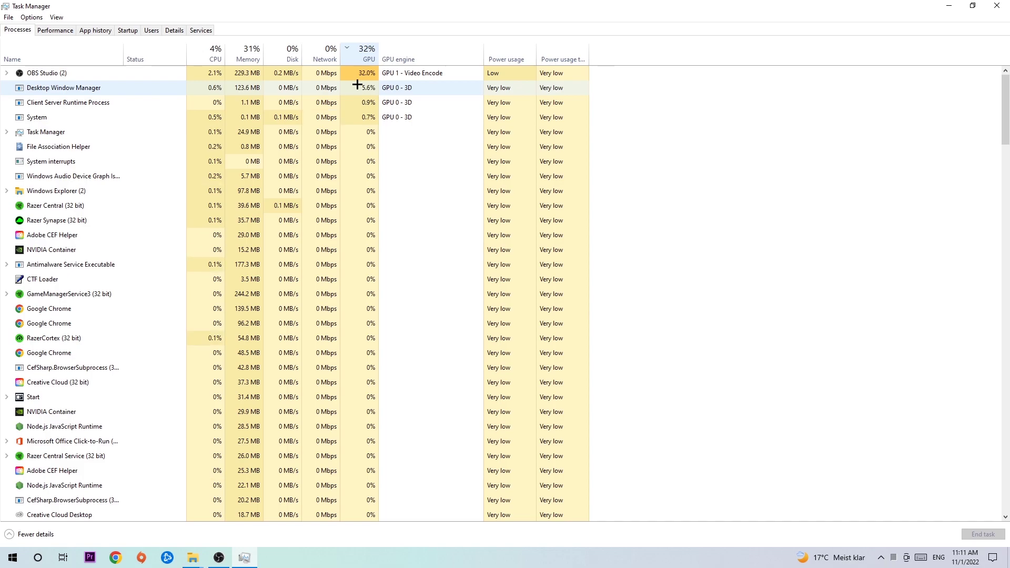
{"action": "right_click", "coordinate": [363, 73]}
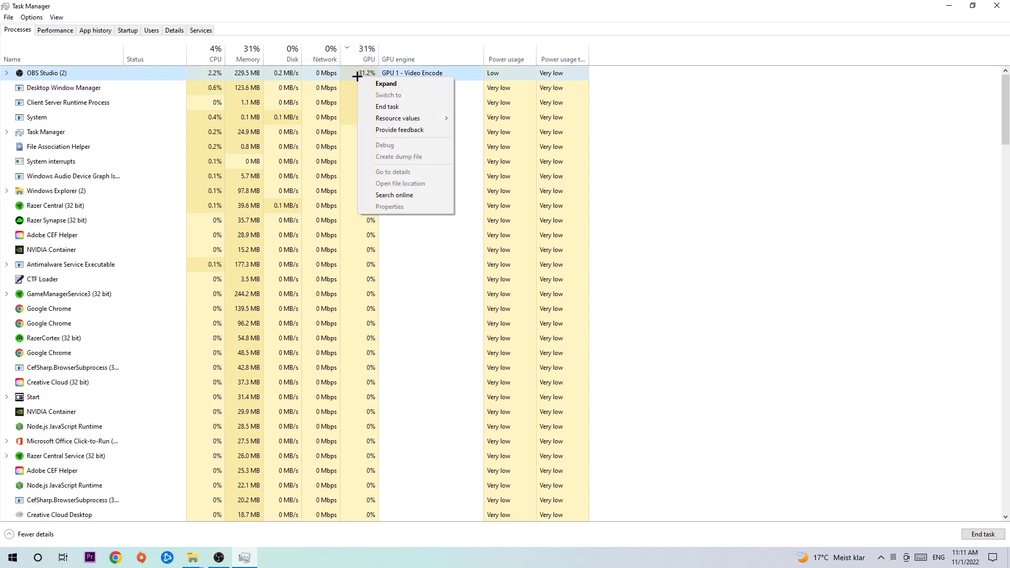
{"action": "left_click", "coordinate": [381, 12]}
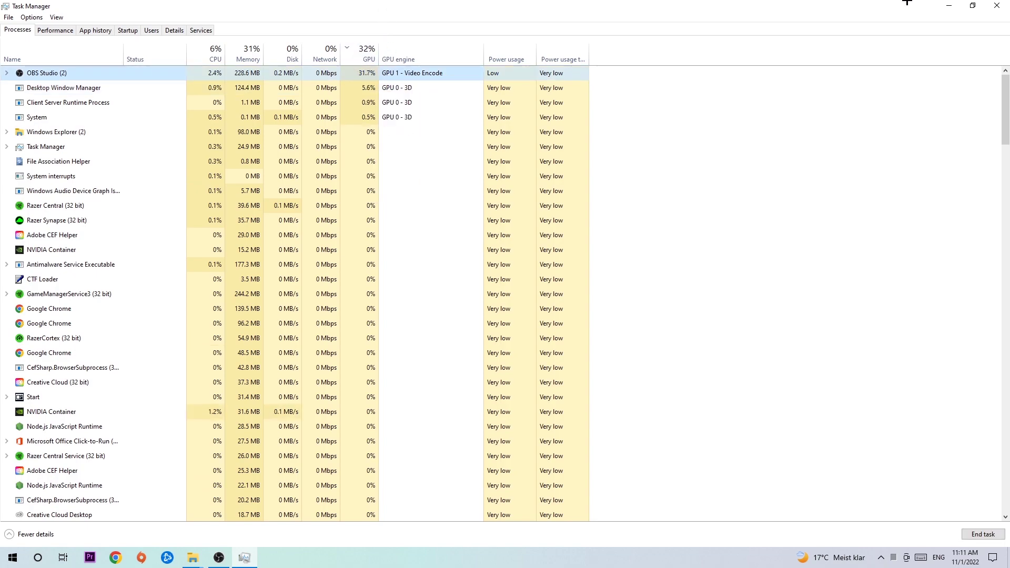
{"action": "left_click", "coordinate": [997, 7]}
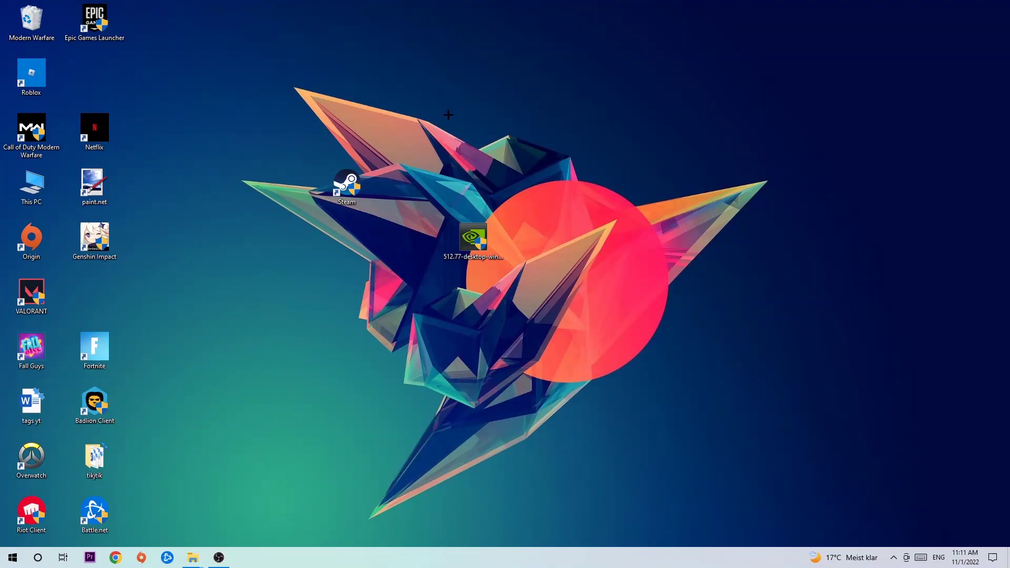
Check the Xbox Game Bar, background recording Captures and Game Mode pages in Gaming settings.
{"action": "left_click", "coordinate": [14, 558]}
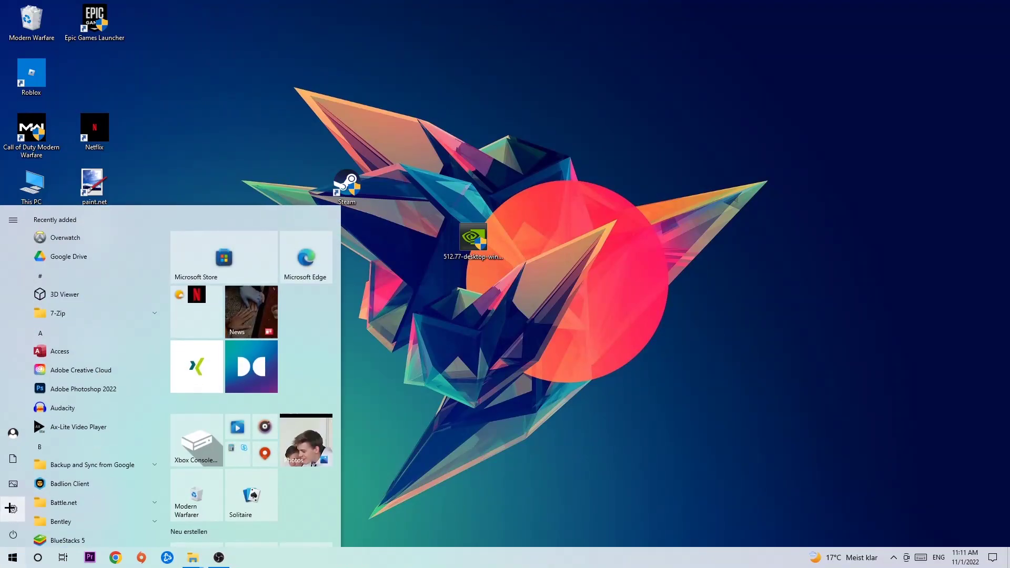
{"action": "left_click", "coordinate": [12, 509]}
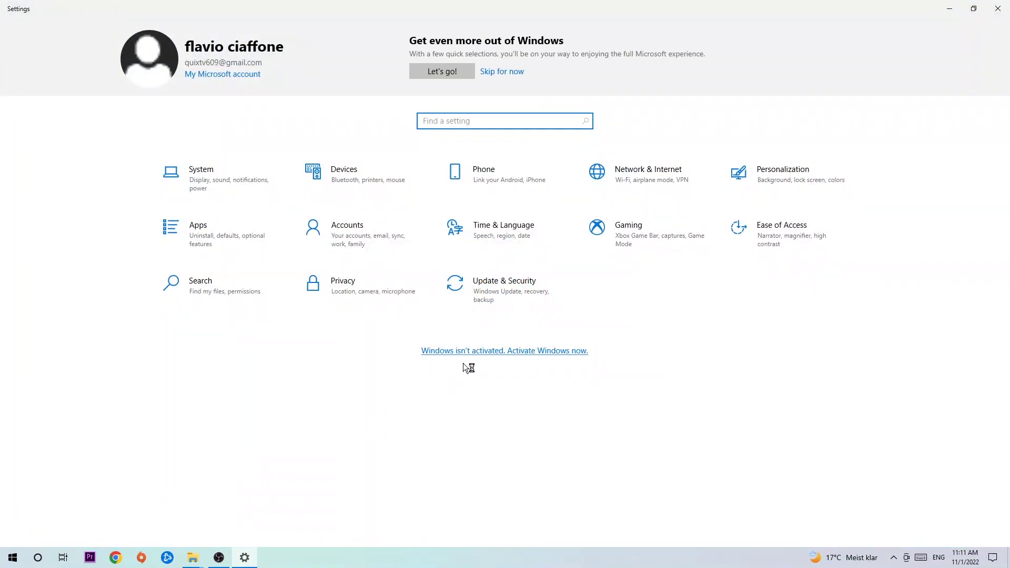
{"action": "left_click", "coordinate": [624, 221]}
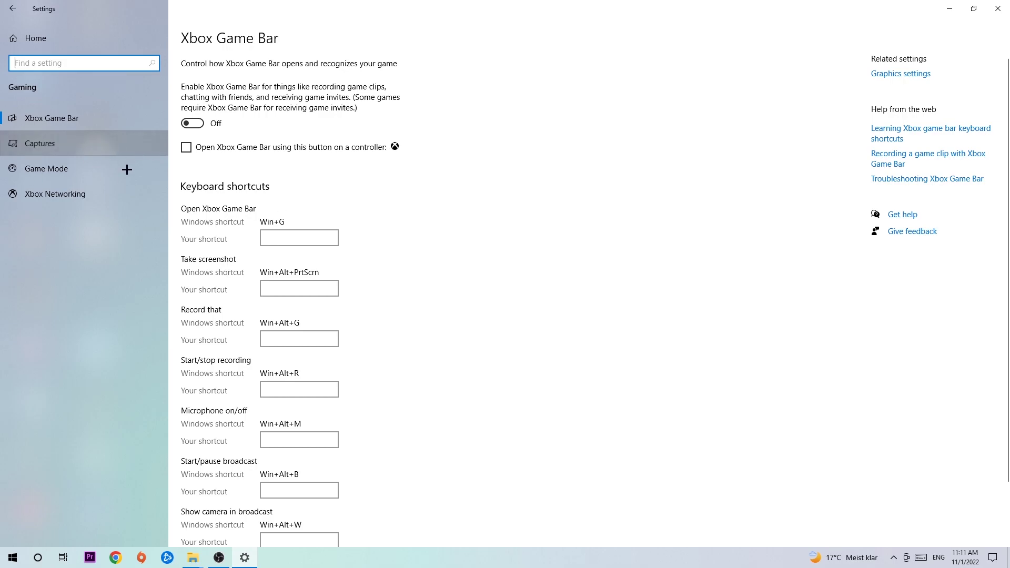
{"action": "left_click", "coordinate": [79, 143]}
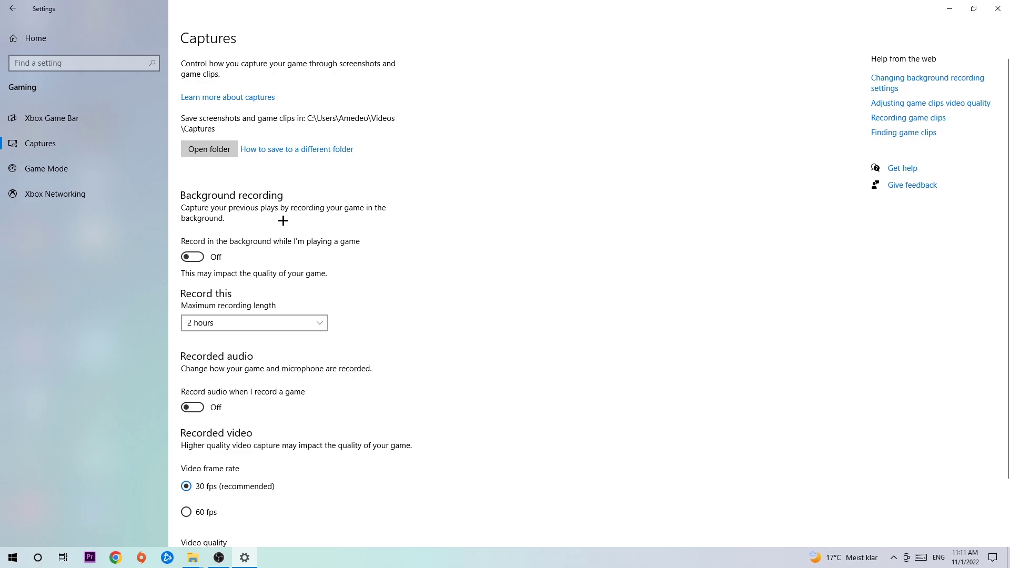
{"action": "left_click", "coordinate": [38, 168]}
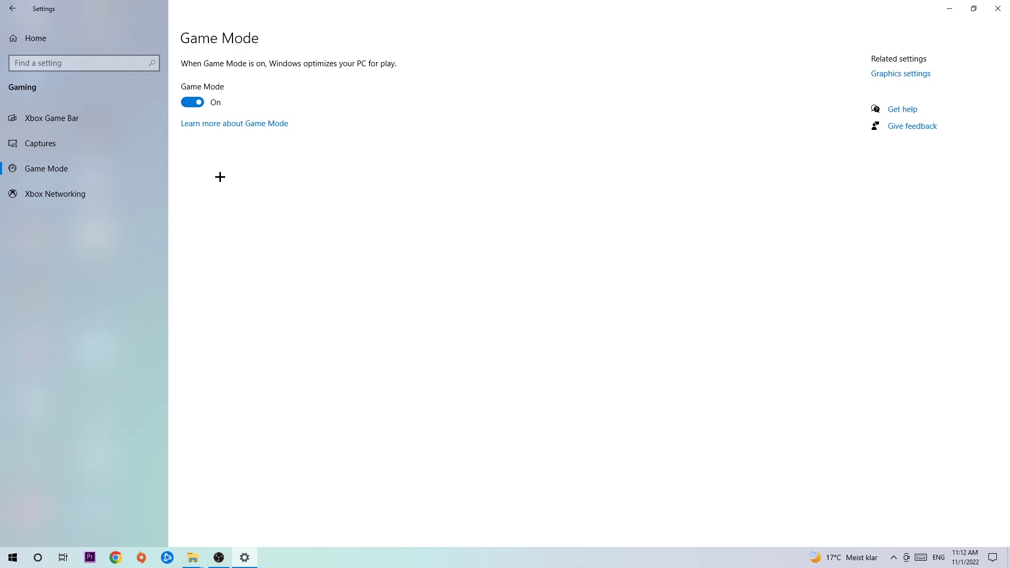
Confirm Windows Update shows the PC is up to date, then close Settings.
{"action": "left_click", "coordinate": [12, 8]}
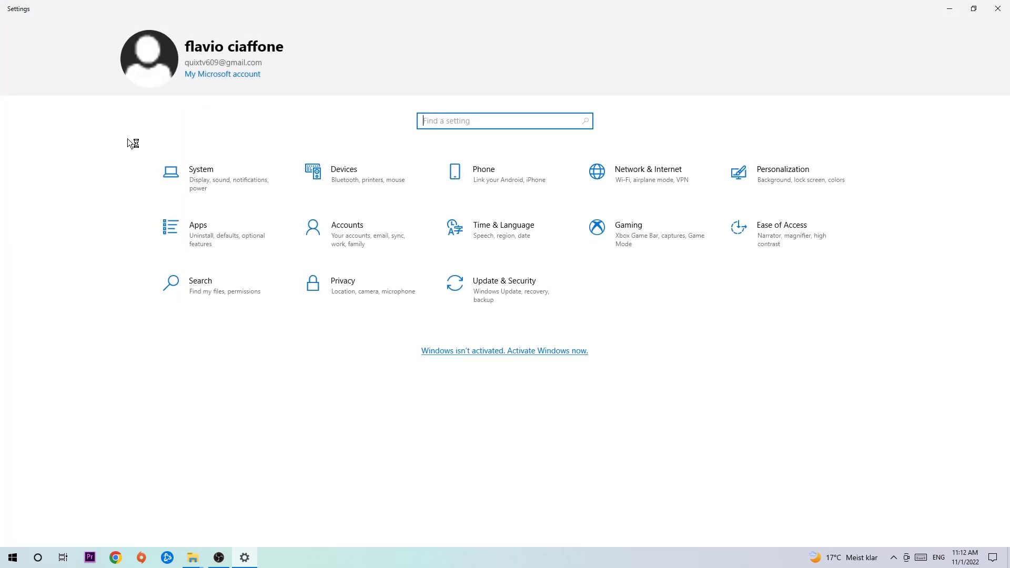
{"action": "left_click", "coordinate": [482, 299]}
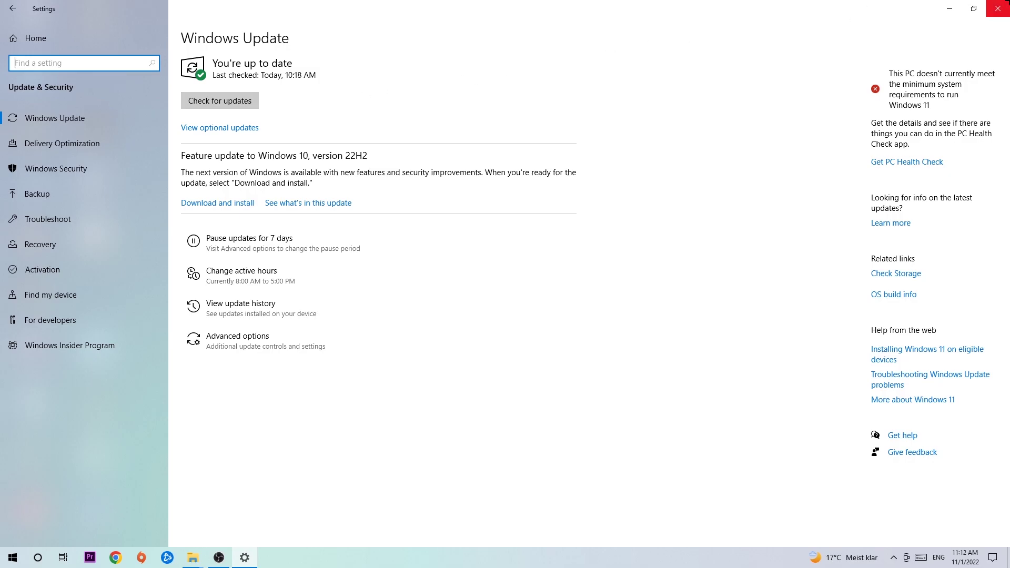
{"action": "left_click", "coordinate": [998, 8]}
Drag the NVIDIA 512.77 driver installer icon slightly lower on the desktop.
{"action": "left_click", "coordinate": [472, 236]}
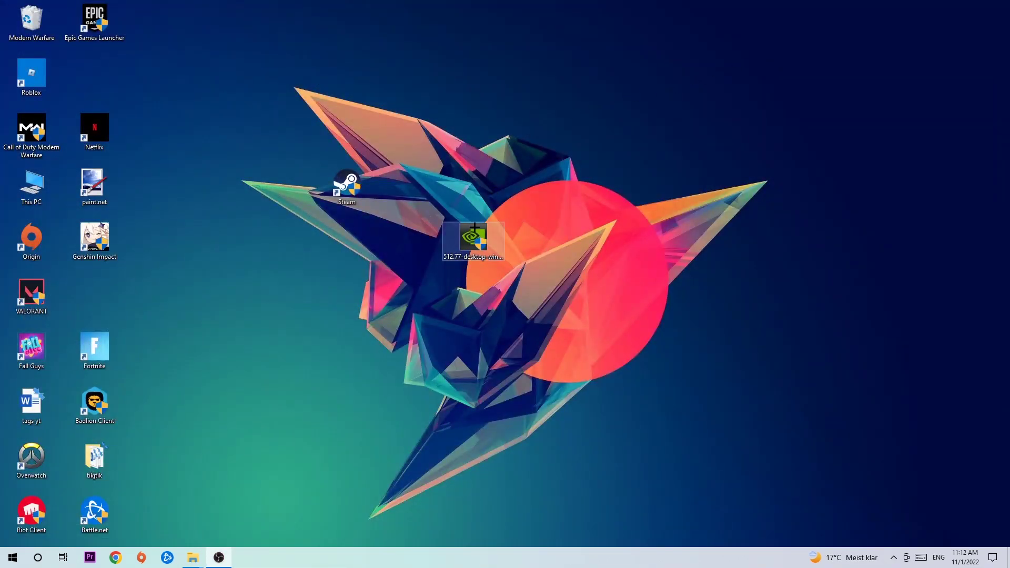
{"action": "left_click_drag", "start_coordinate": [472, 235], "coordinate": [474, 293]}
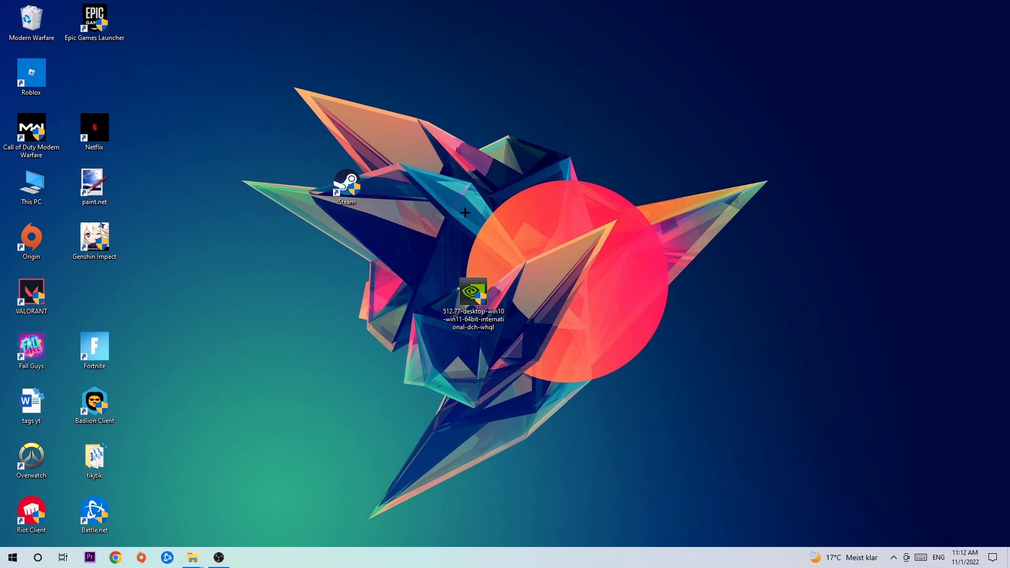